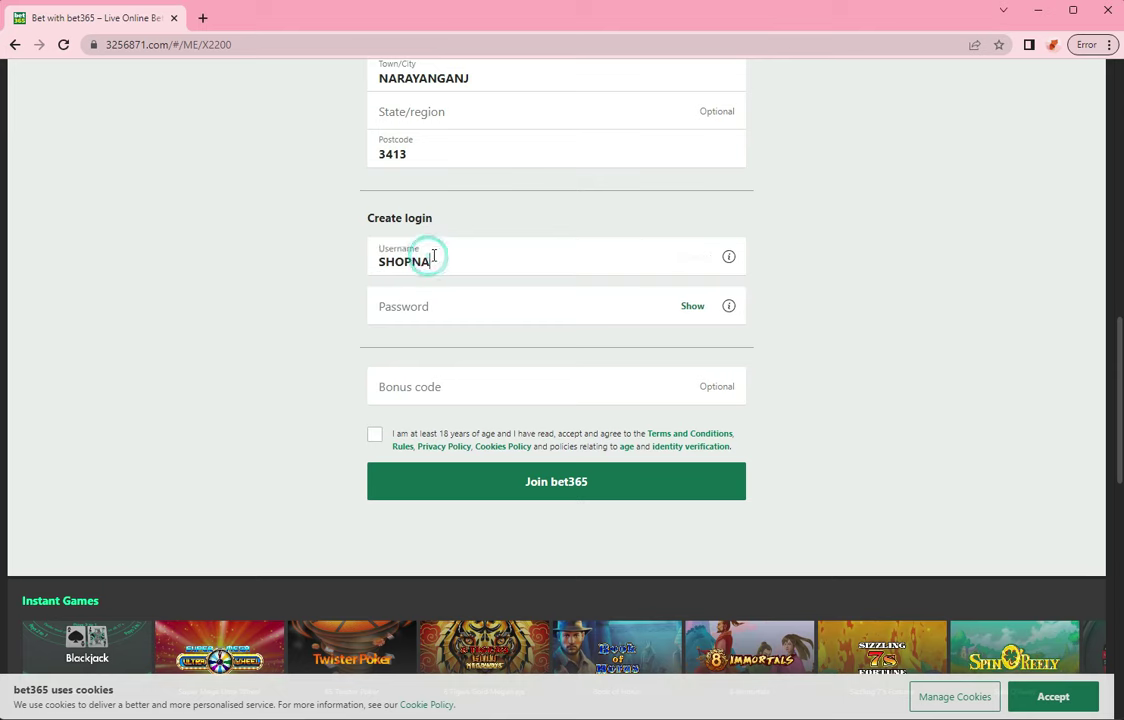
# Enter an untaken username after the 'Username taken' warning and accept Chrome's suggested strong password.
pyautogui.write('5')
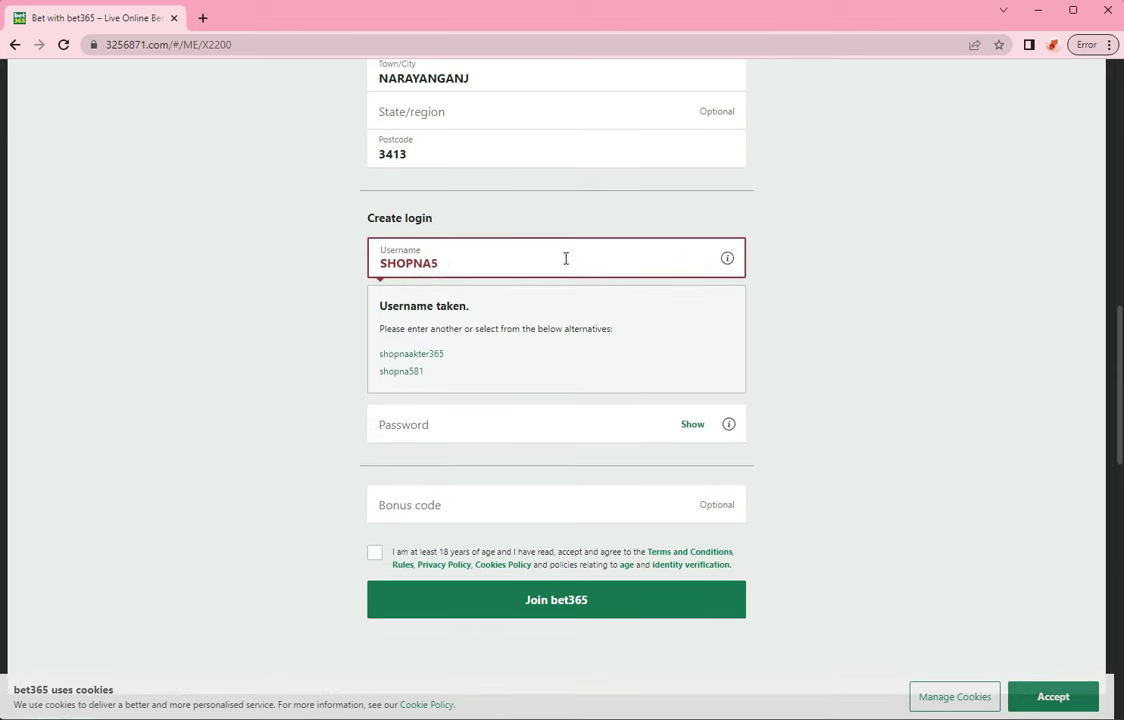
pyautogui.write('24')
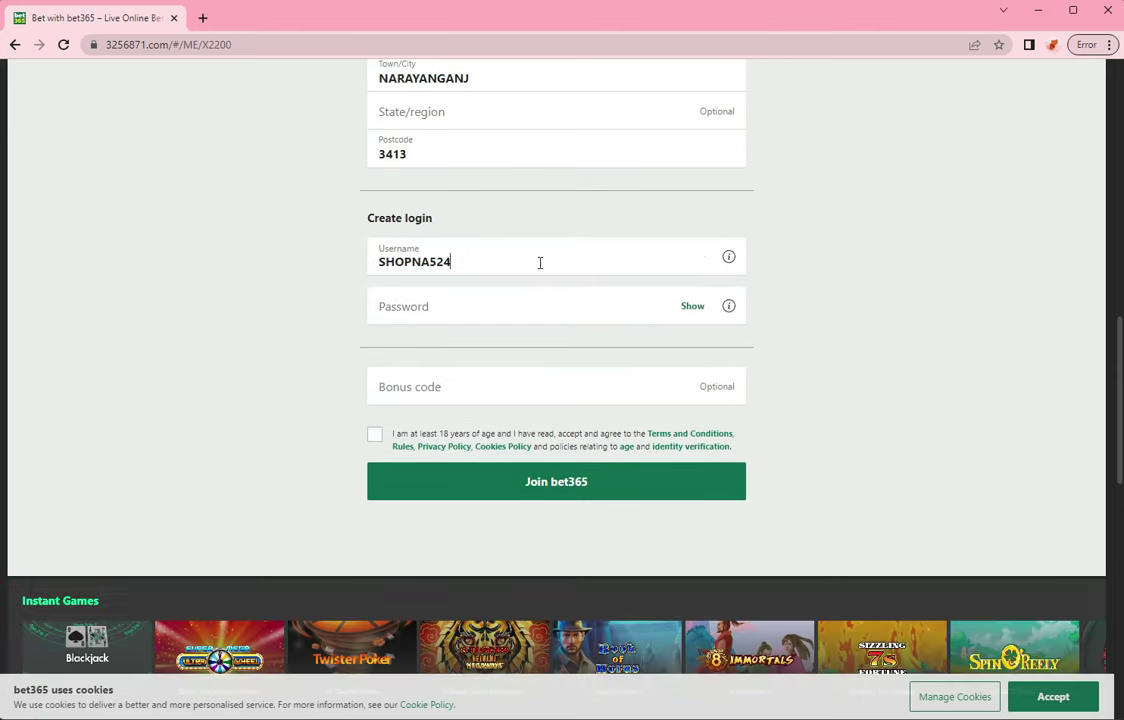
pyautogui.moveTo(539, 263); pyautogui.dragTo(364, 265)
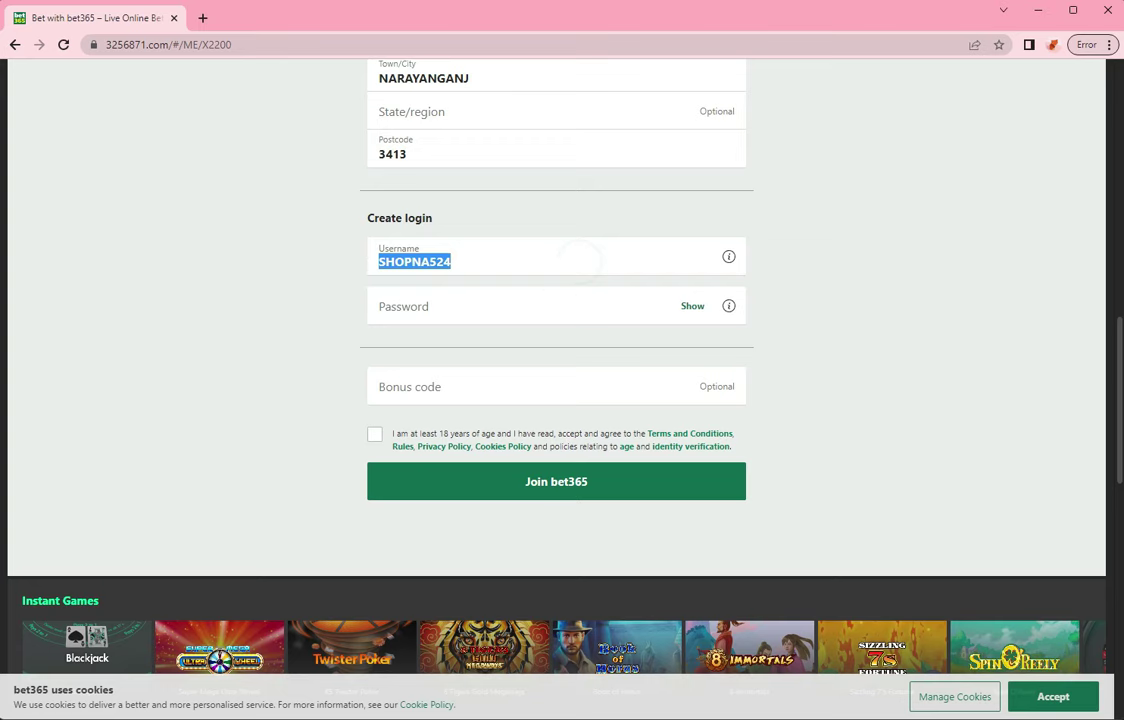
pyautogui.hotkey('alt', 'Tab')
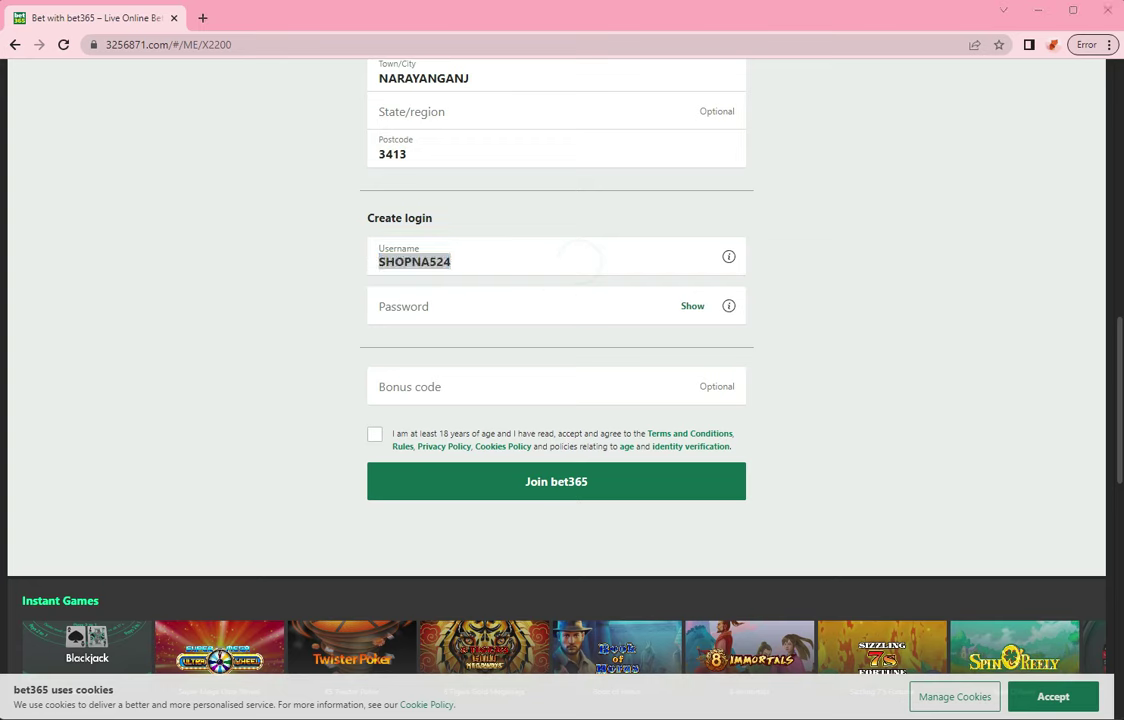
pyautogui.click(495, 313)
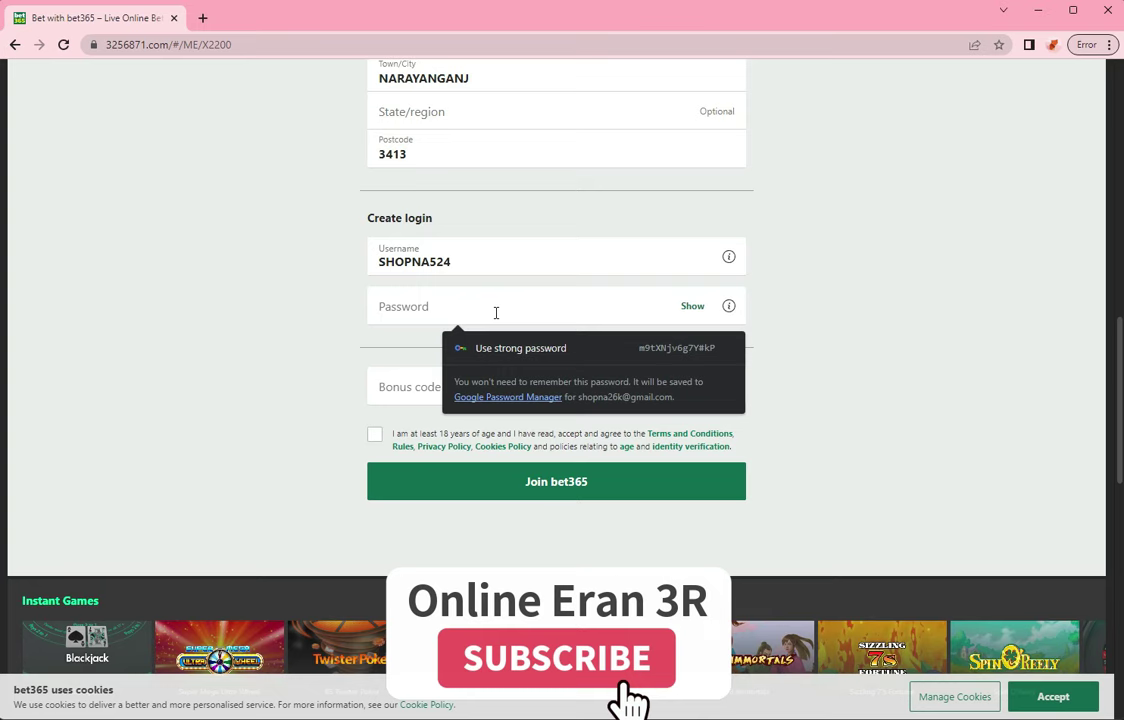
pyautogui.hotkey('ctrl', 'v')
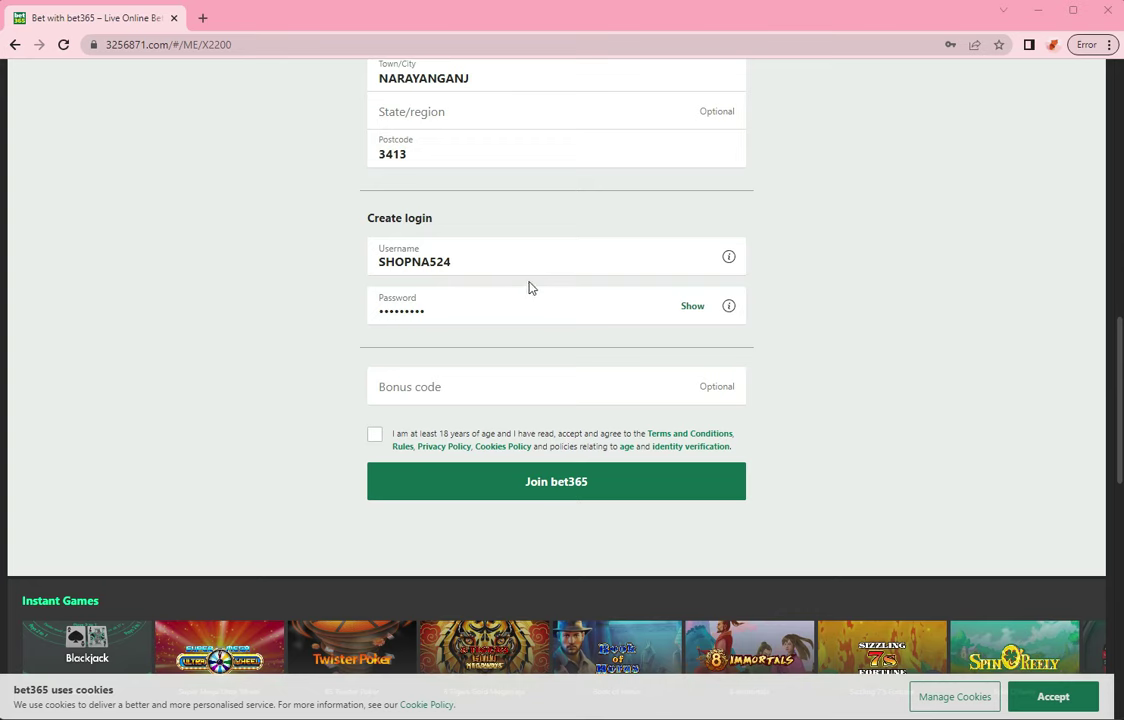
# Tick the over-18 and terms agreement, leave the bonus code empty, and submit with Join bet365.
pyautogui.click(432, 388)
pyautogui.click(375, 436)
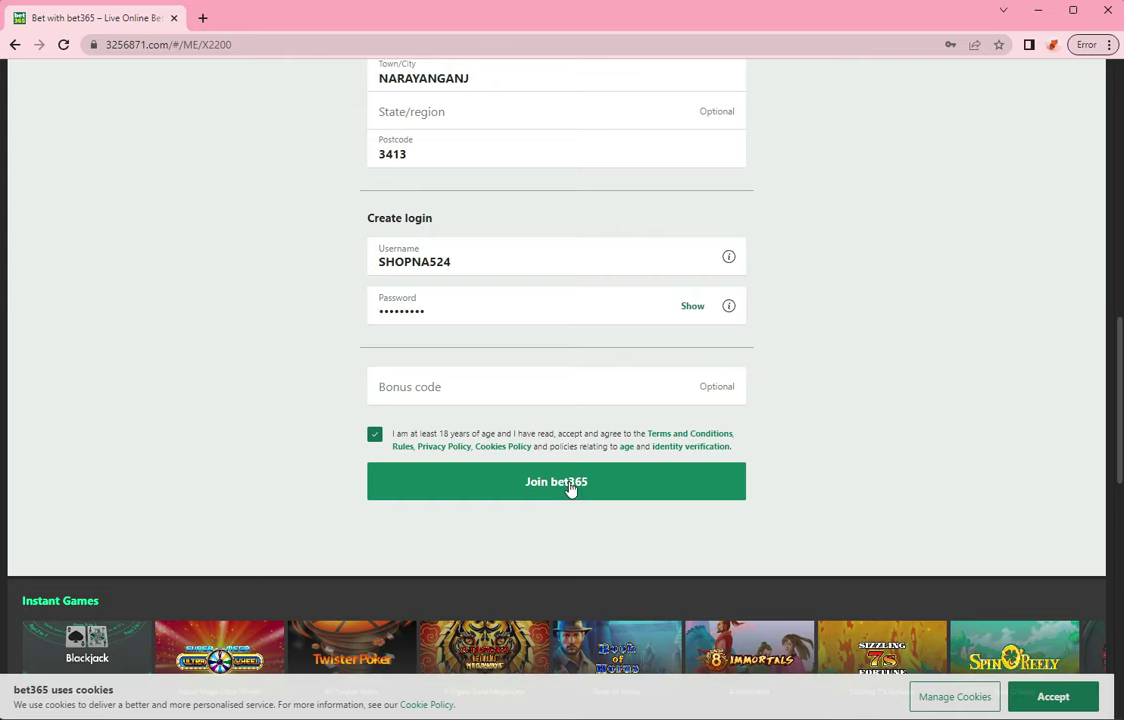
pyautogui.click(712, 488)
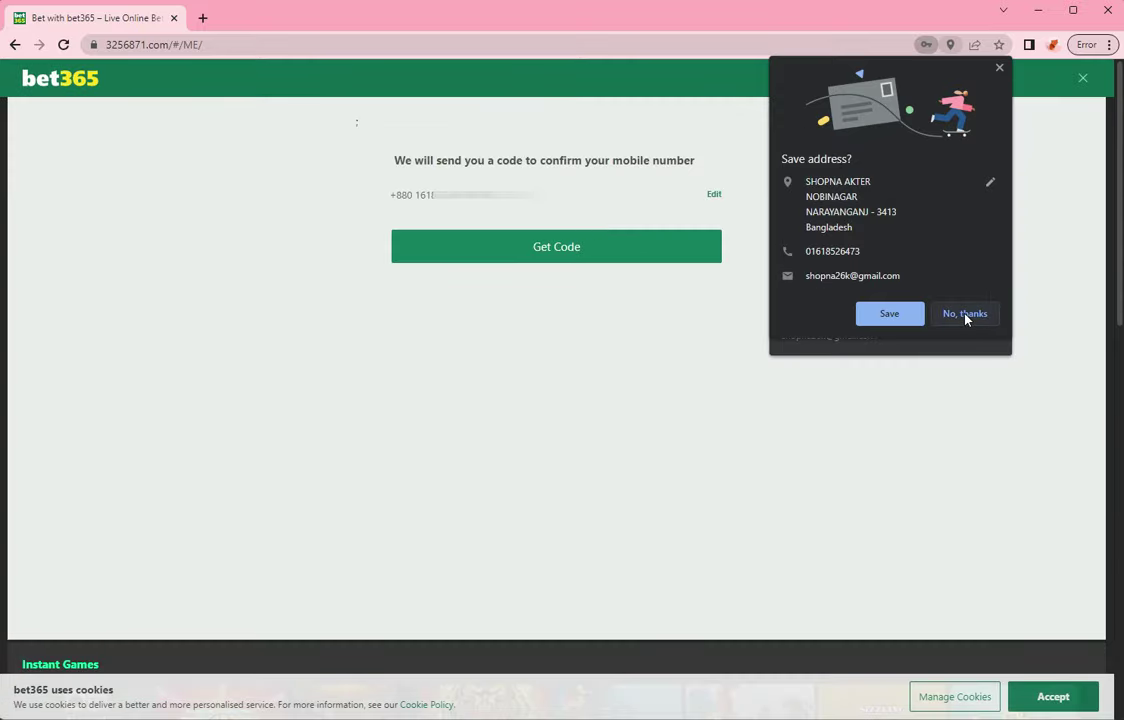
# Decline Chrome's save-address and save-password offers, then request a mobile confirmation code with Get Code.
pyautogui.click(966, 315)
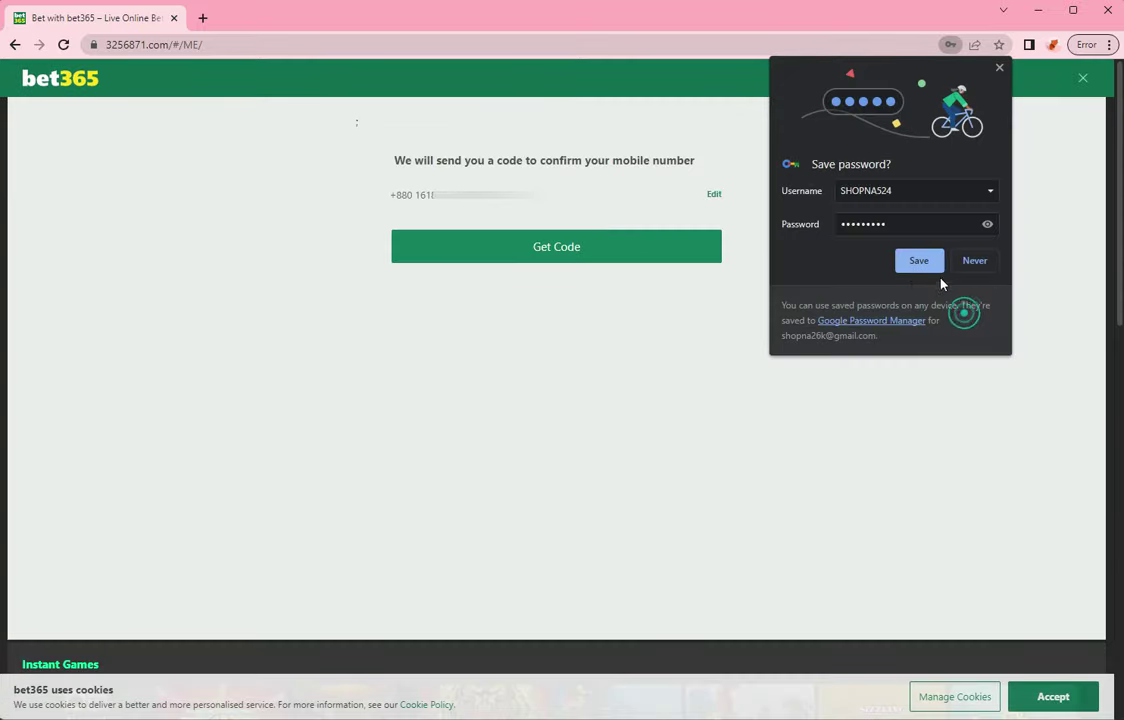
pyautogui.click(999, 69)
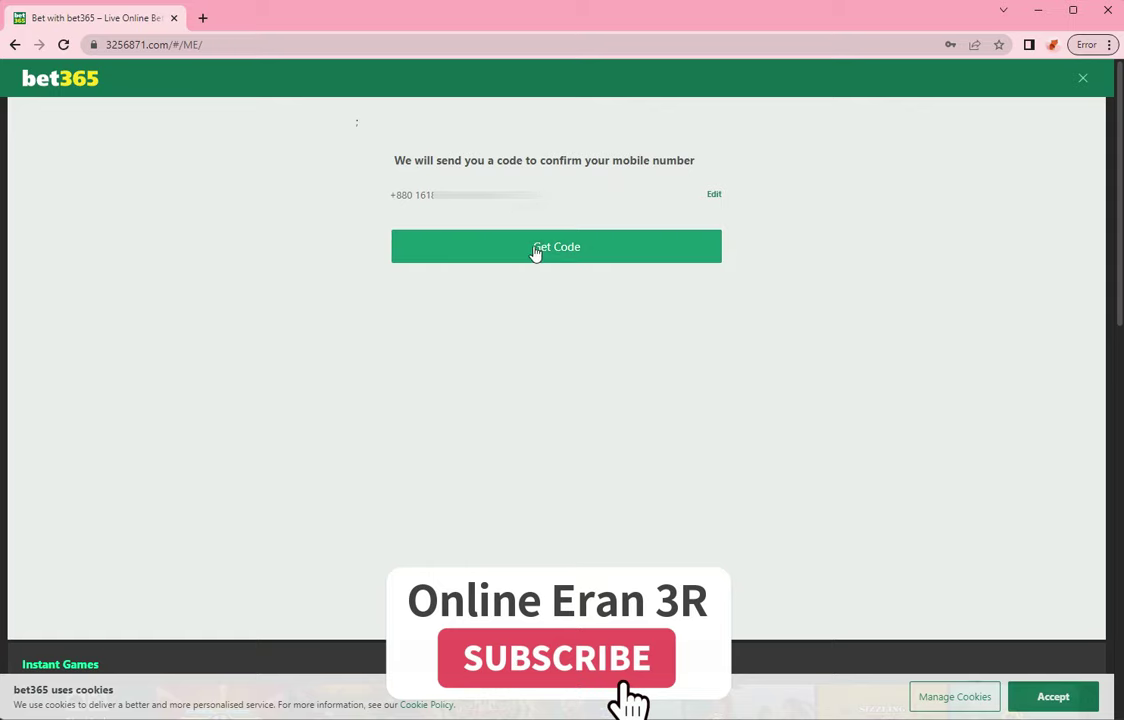
pyautogui.click(583, 250)
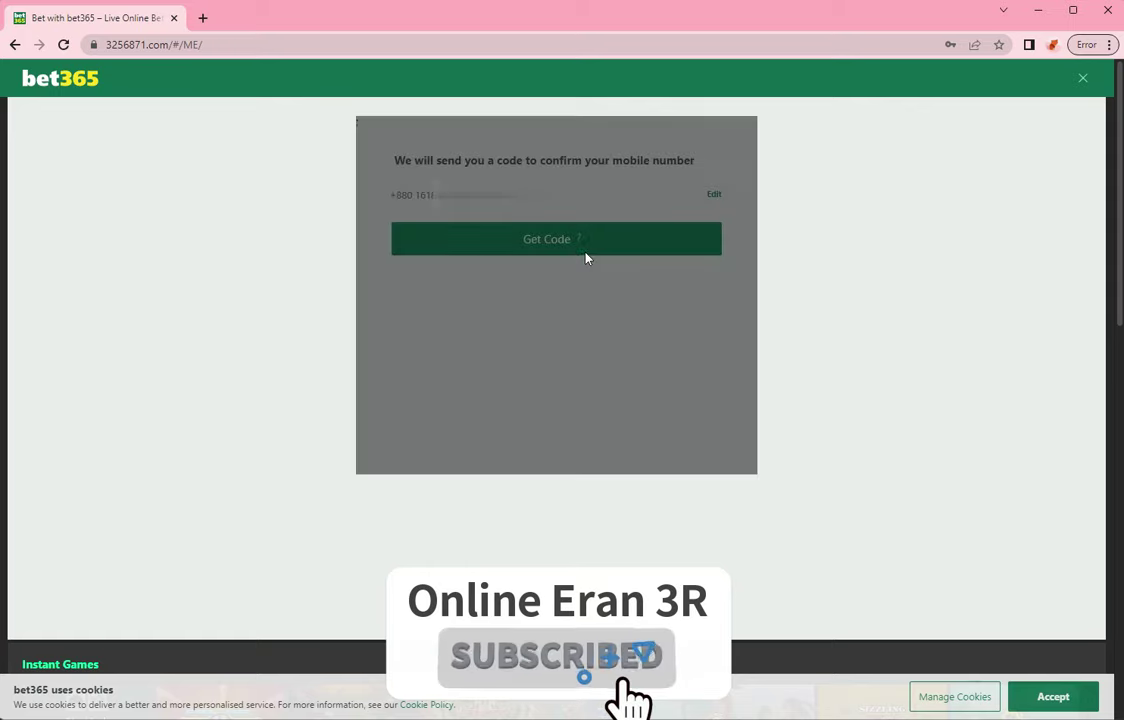
pyautogui.click(549, 228)
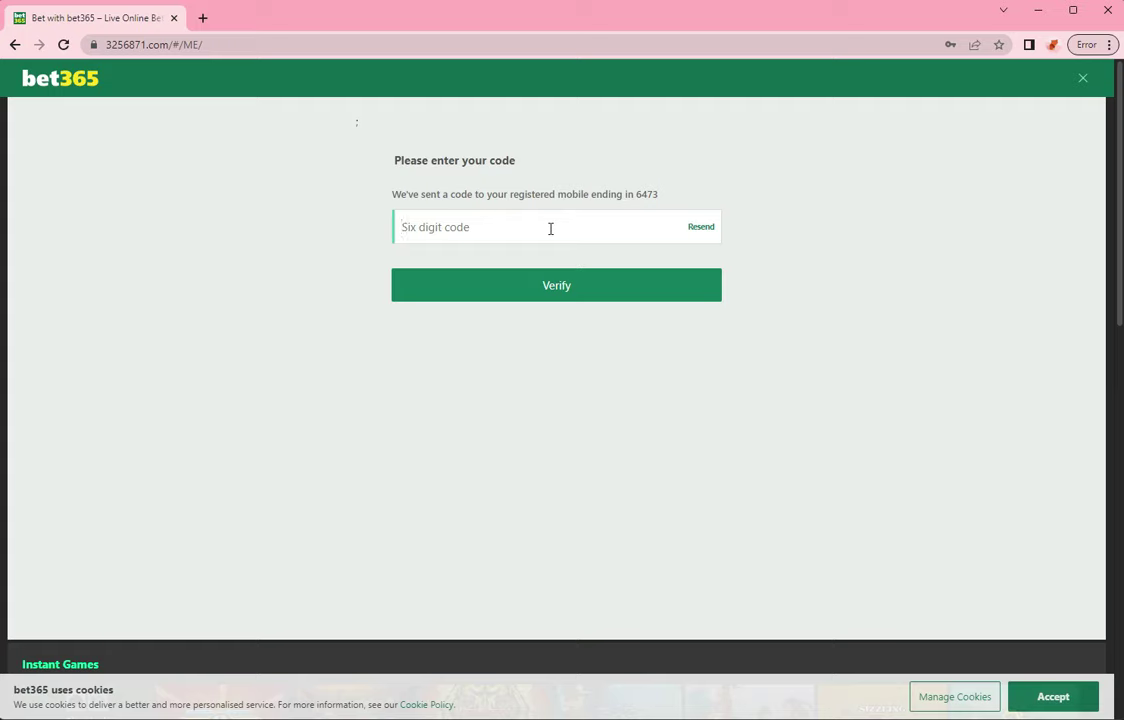
# Enter the texted six-digit confirmation code and verify the mobile number.
pyautogui.click(569, 290)
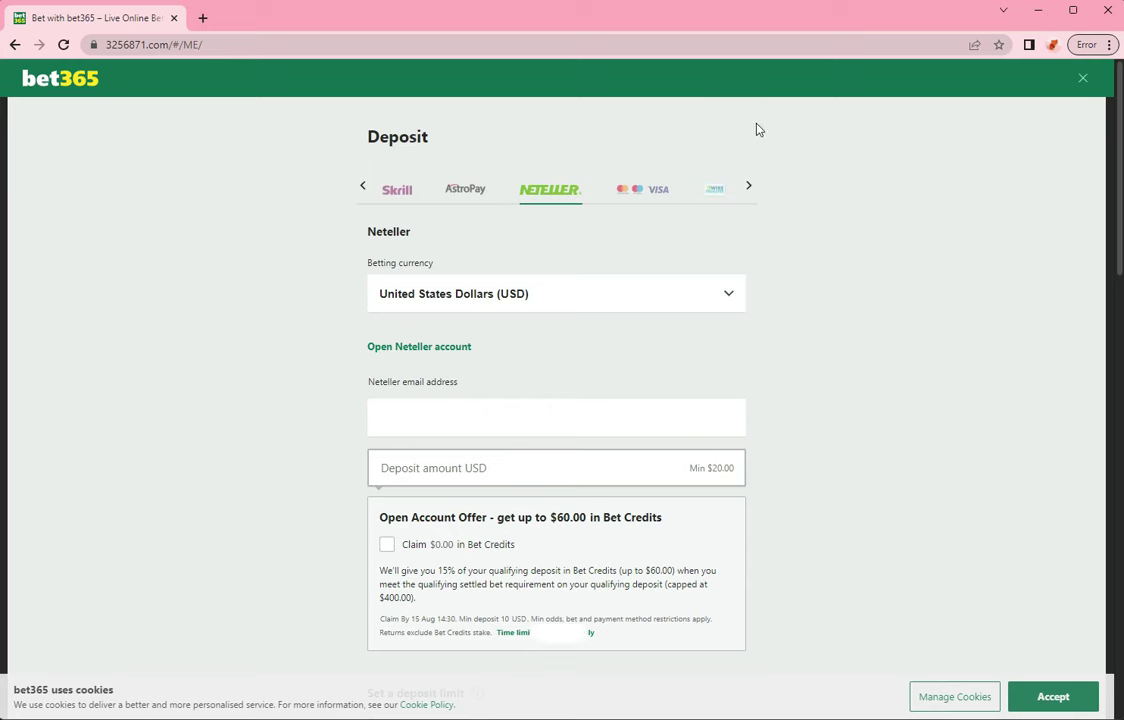
# Close the Deposit panel and go through My Account and Residential Address to the Password page.
pyautogui.click(1084, 79)
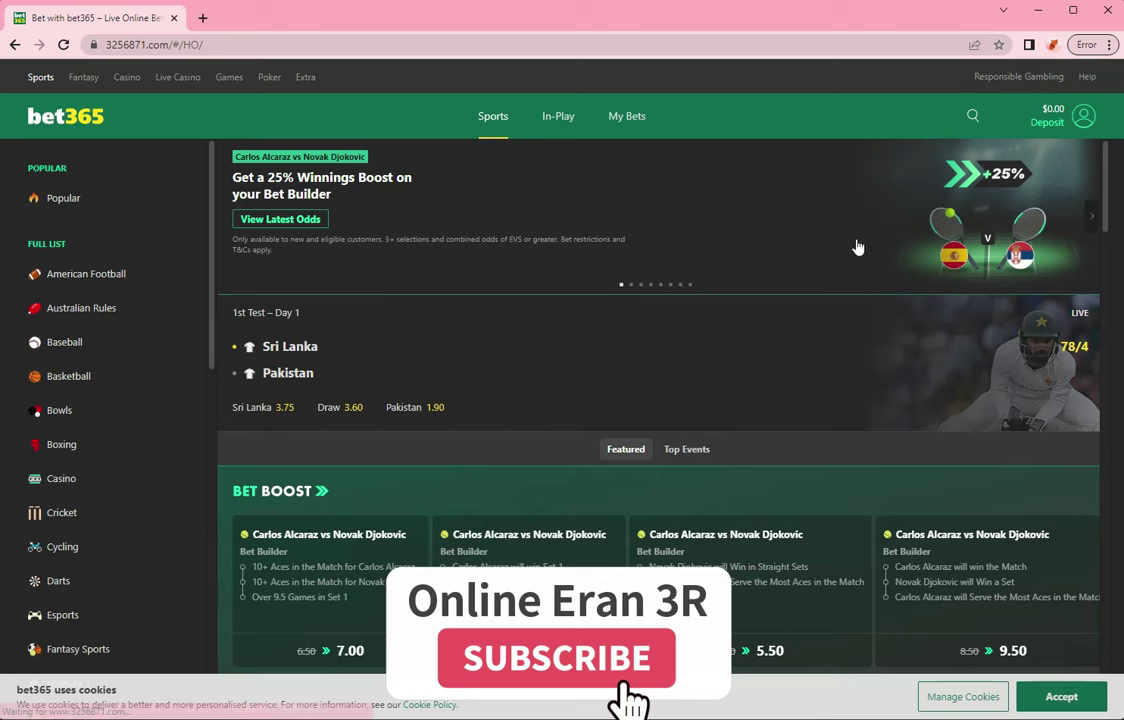
pyautogui.click(1084, 117)
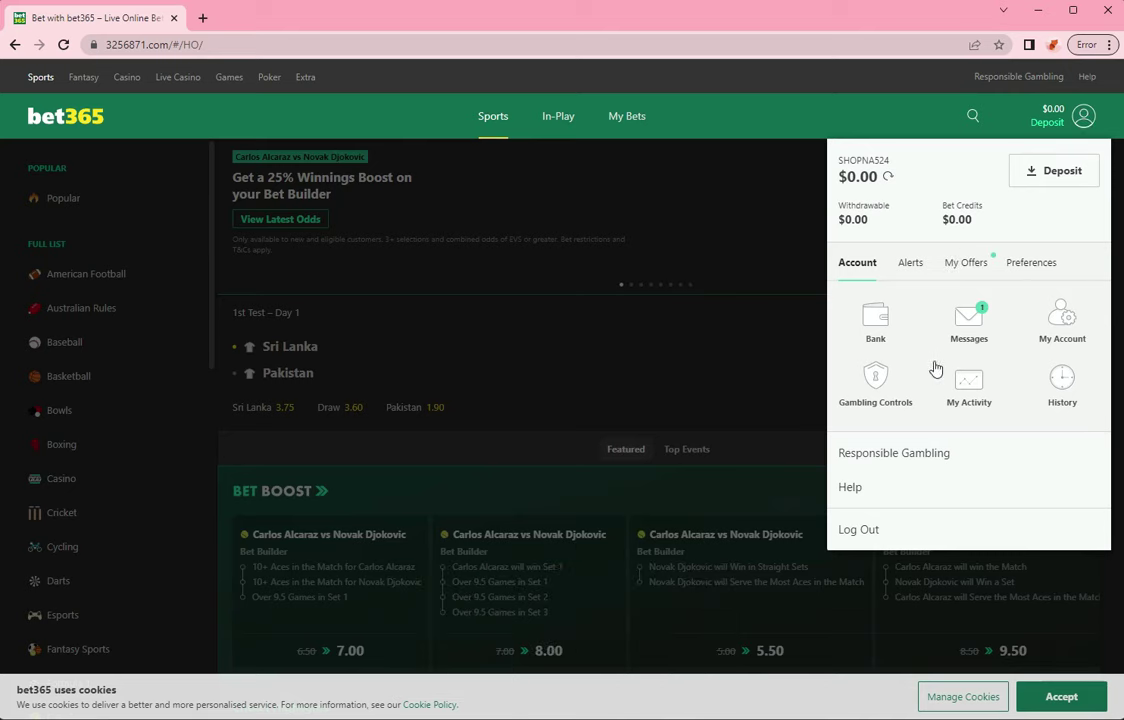
pyautogui.click(1062, 340)
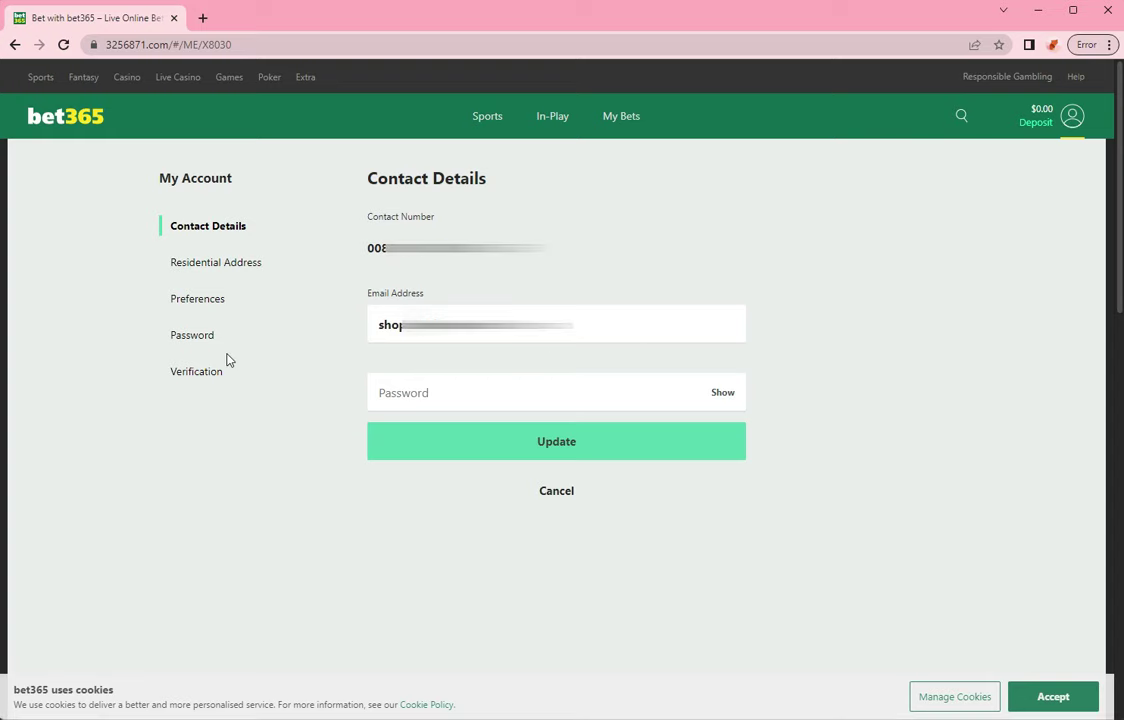
pyautogui.click(234, 263)
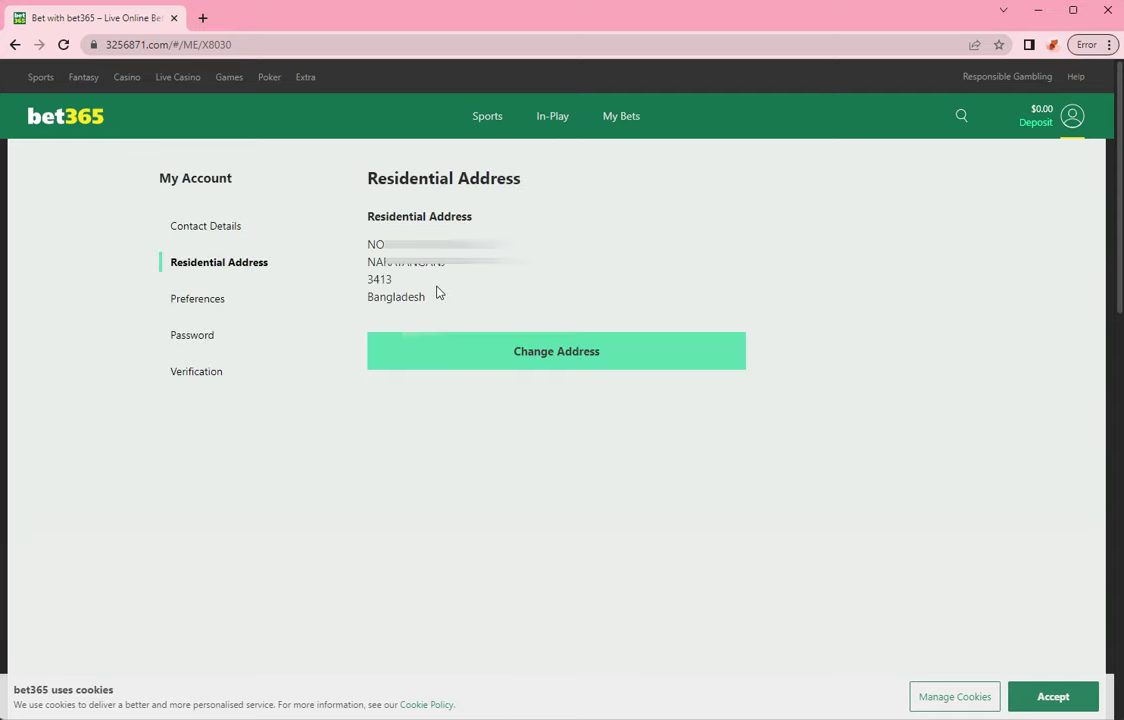
pyautogui.click(188, 340)
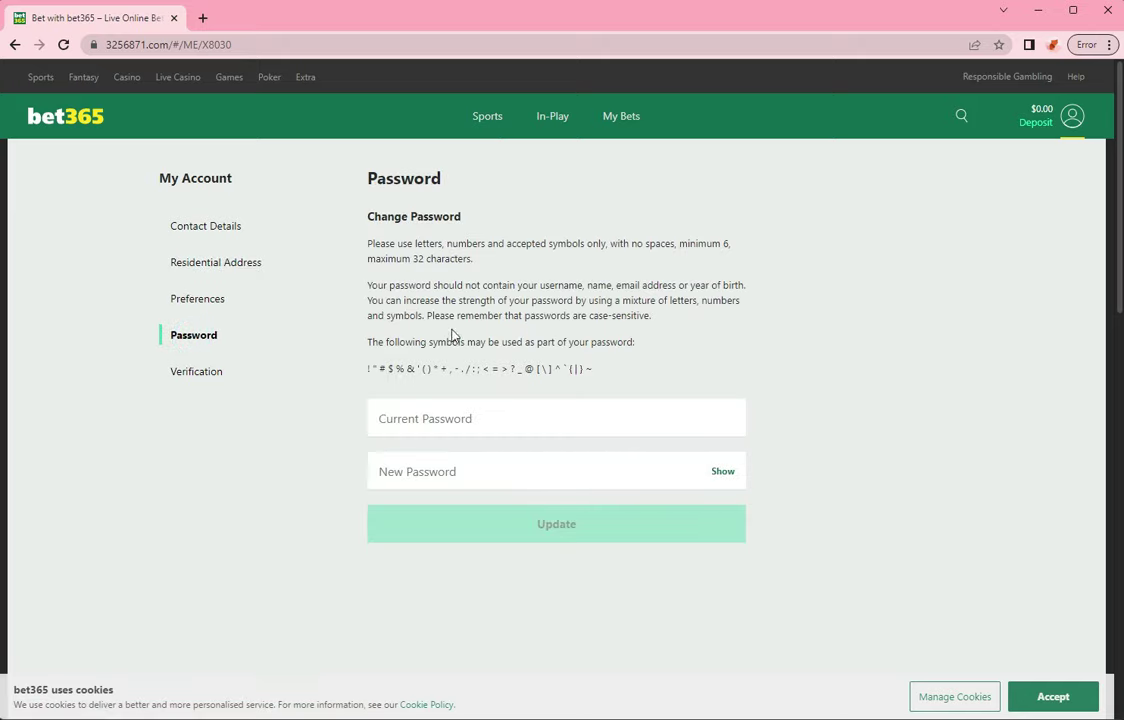
# Open Verification in My Account, choose Upload Identity Document, and select ID Card.
pyautogui.click(203, 377)
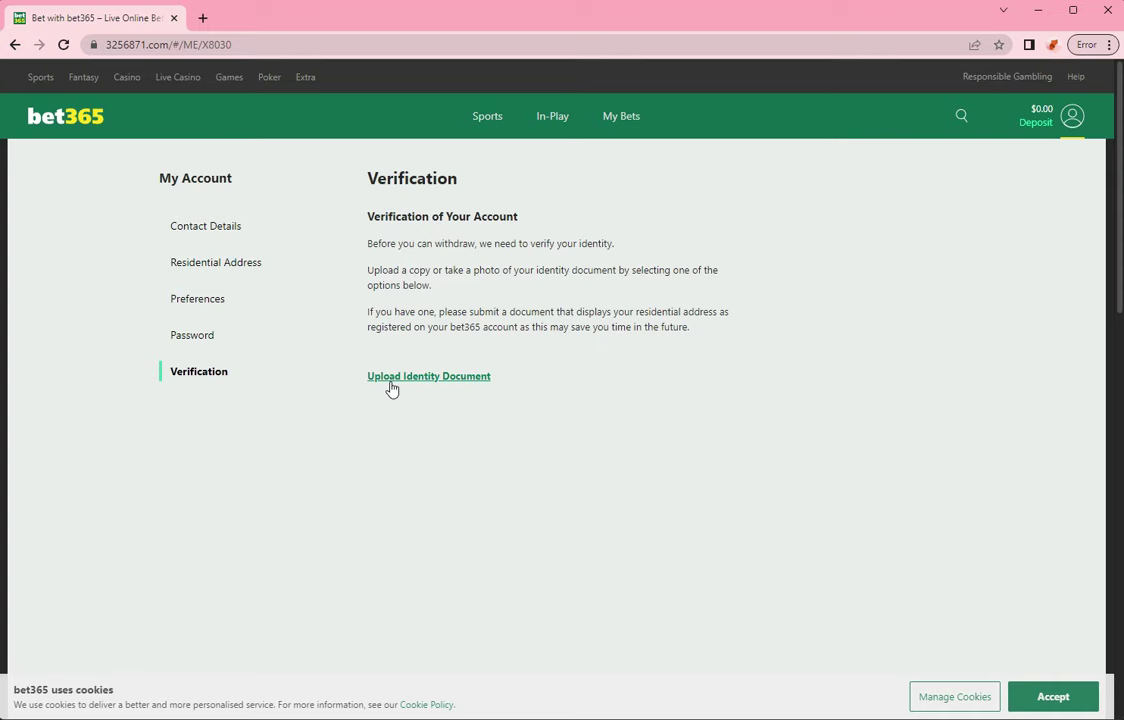
pyautogui.click(454, 378)
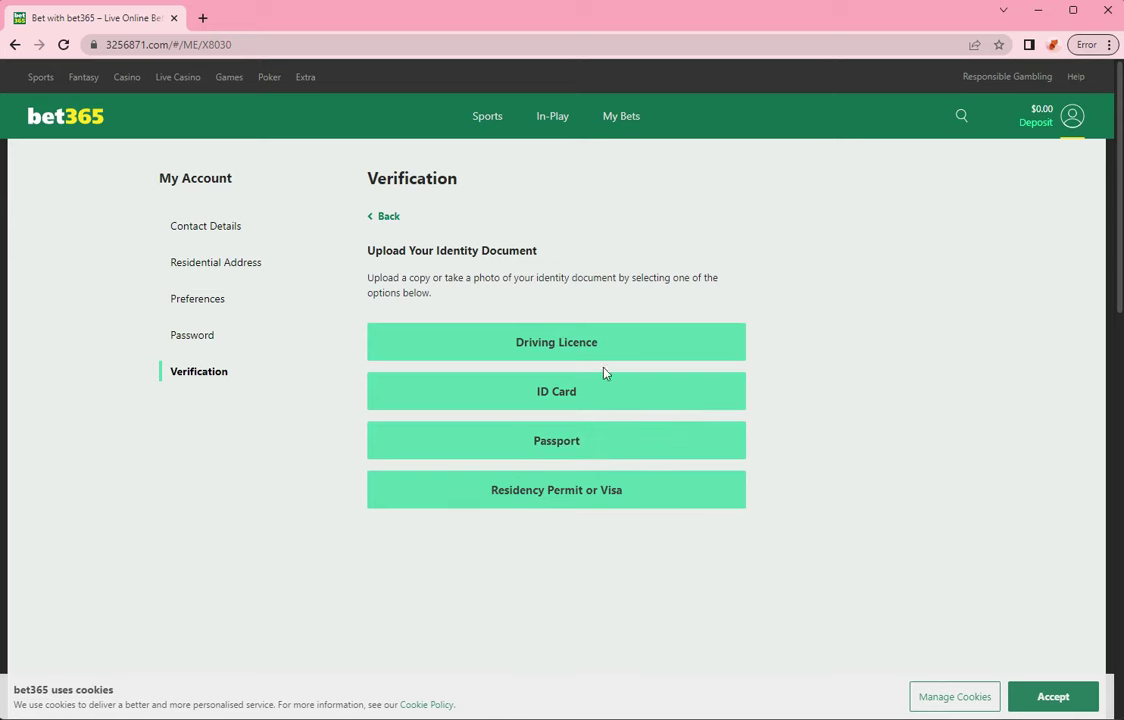
pyautogui.click(646, 395)
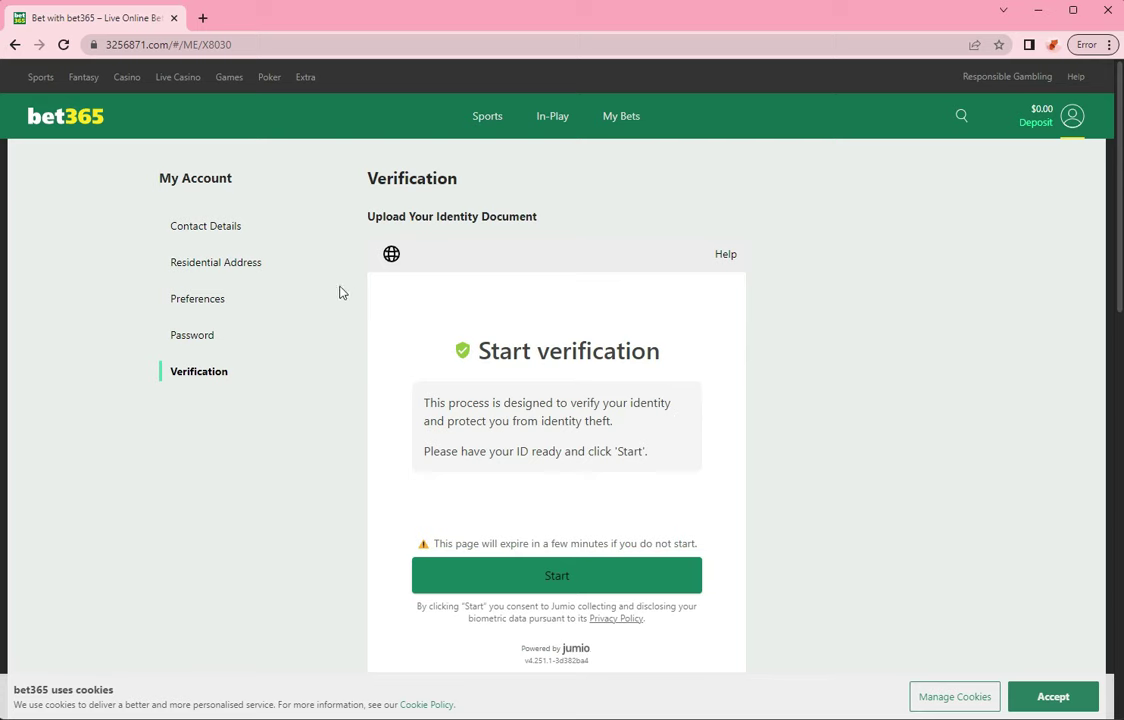
# Start the Jumio check and upload the ID card's front image from this device.
pyautogui.click(545, 582)
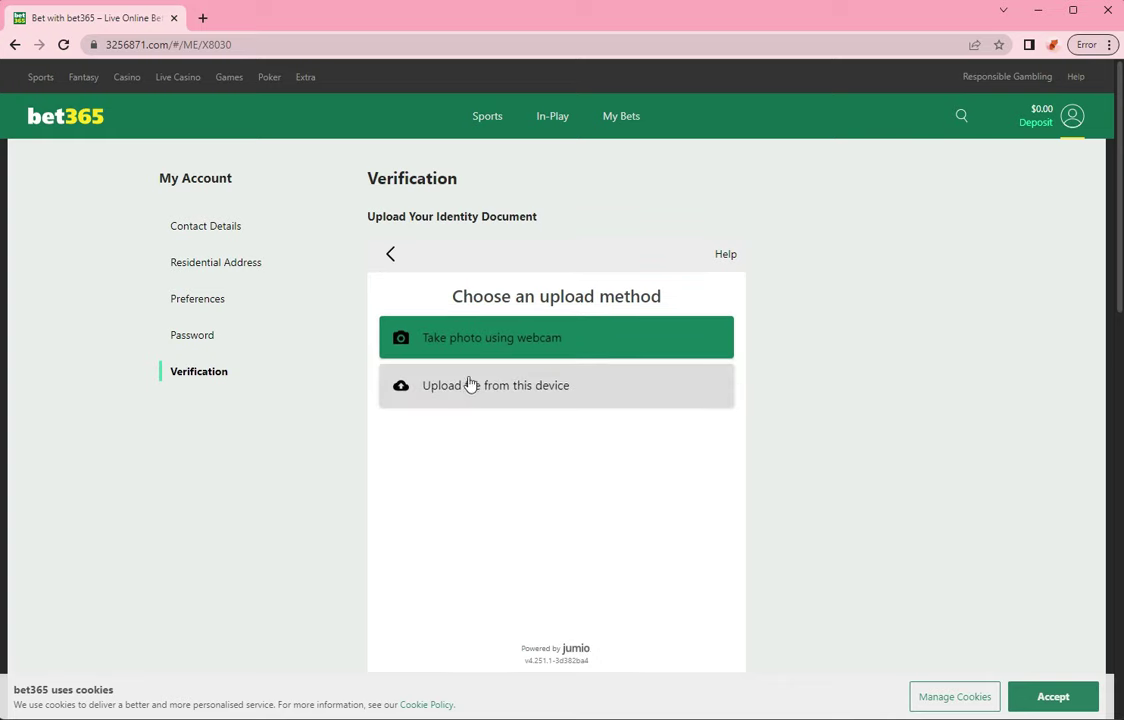
pyautogui.click(534, 394)
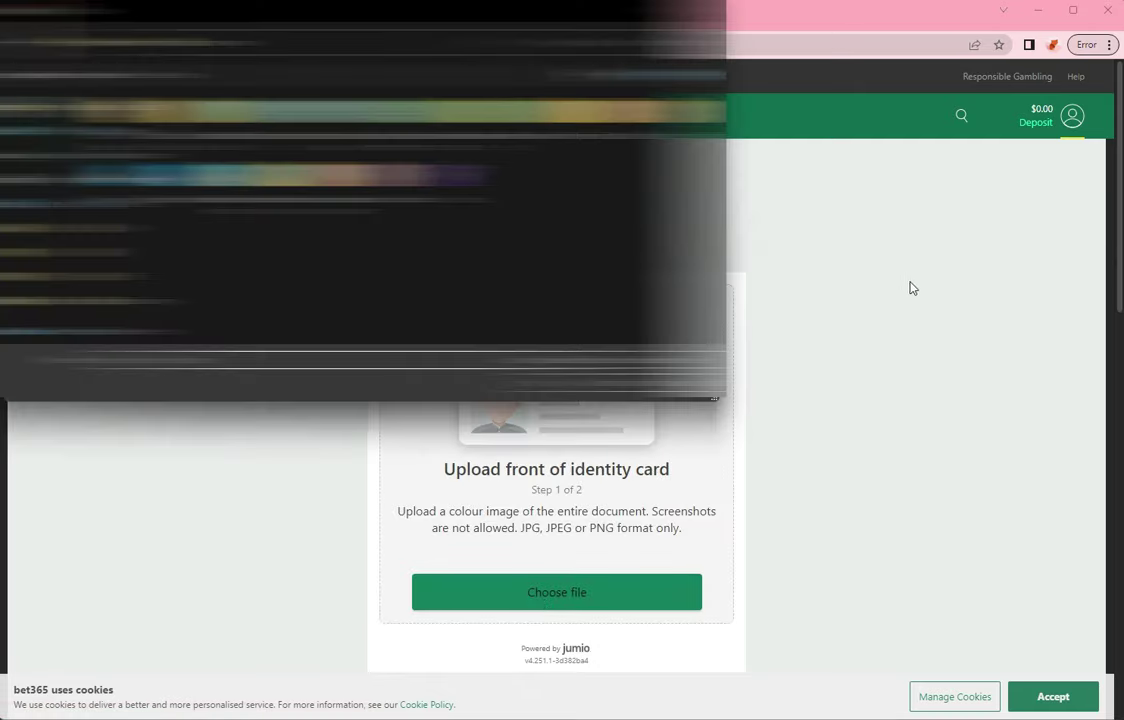
pyautogui.press('Escape')
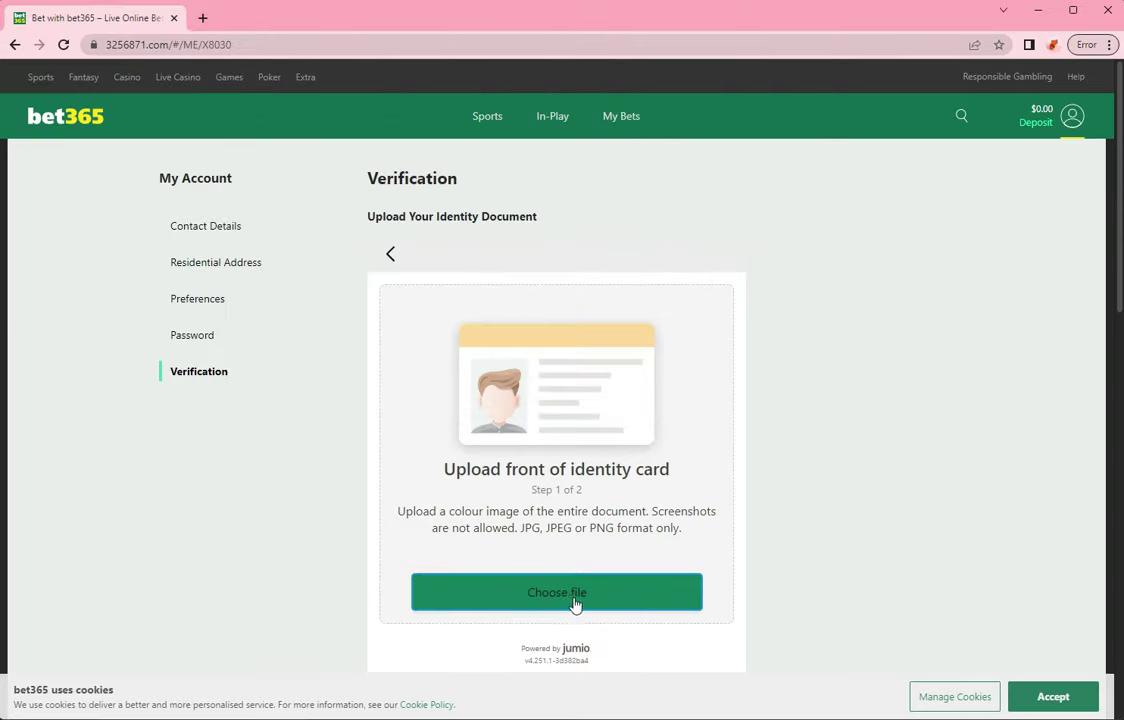
pyautogui.click(582, 604)
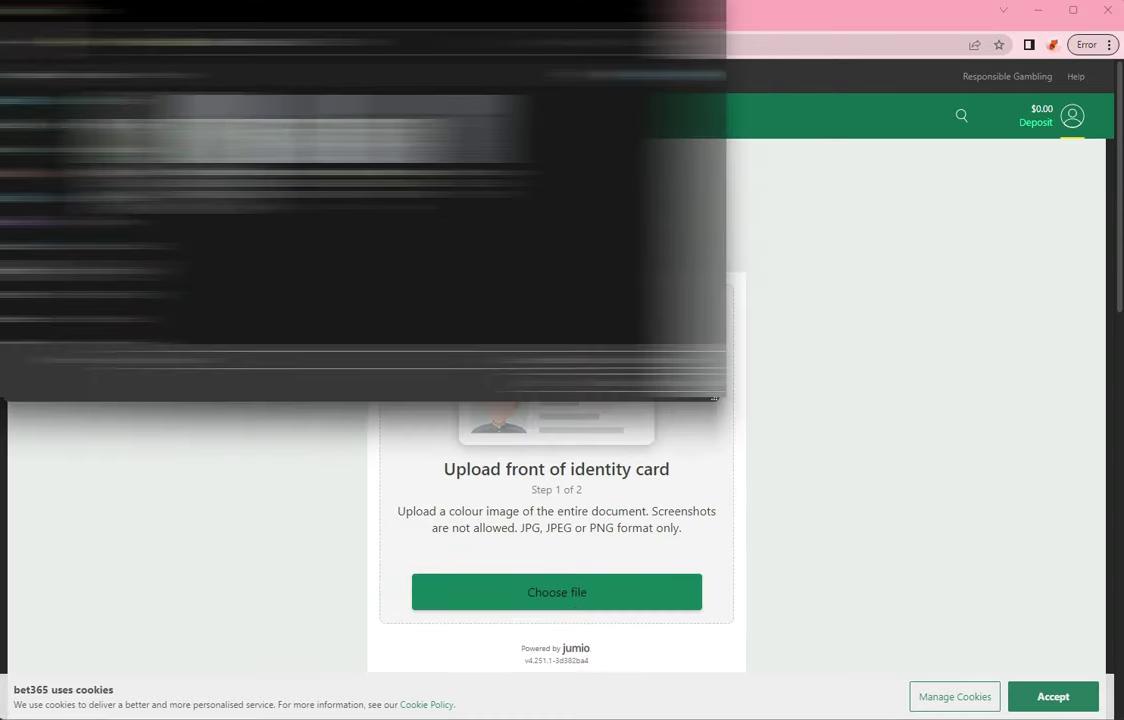
pyautogui.doubleClick(175, 140)
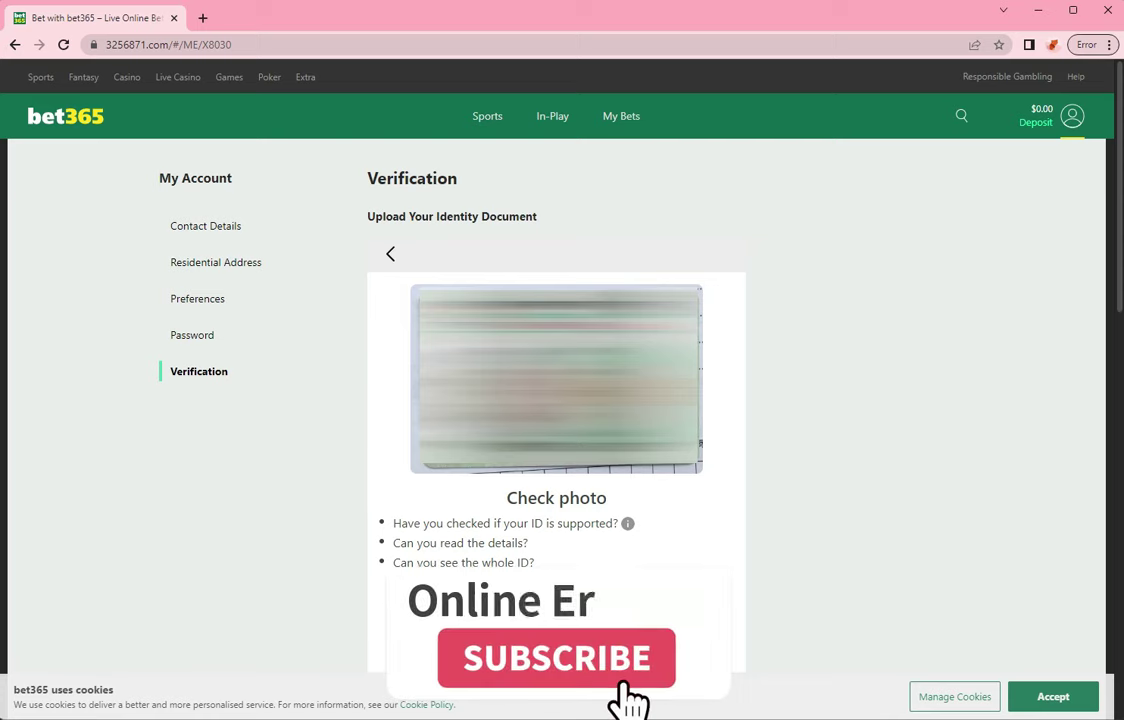
# Confirm the front photo, add the card's back image, and complete the ID card submission.
pyautogui.click(650, 615)
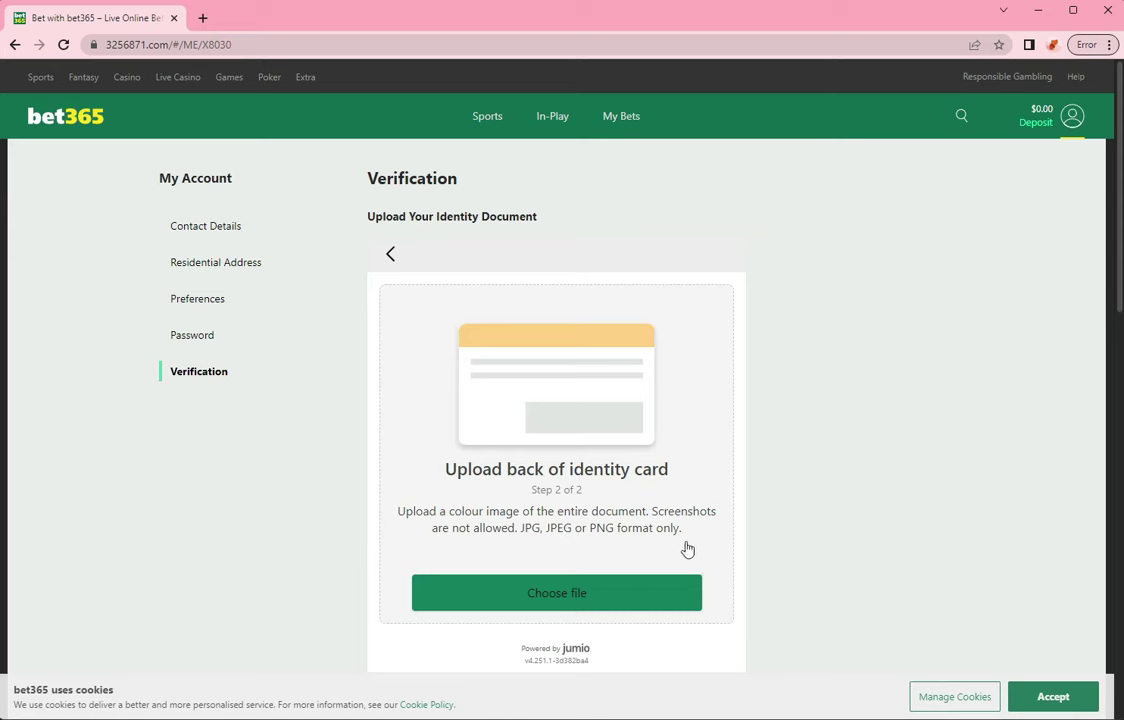
pyautogui.click(572, 595)
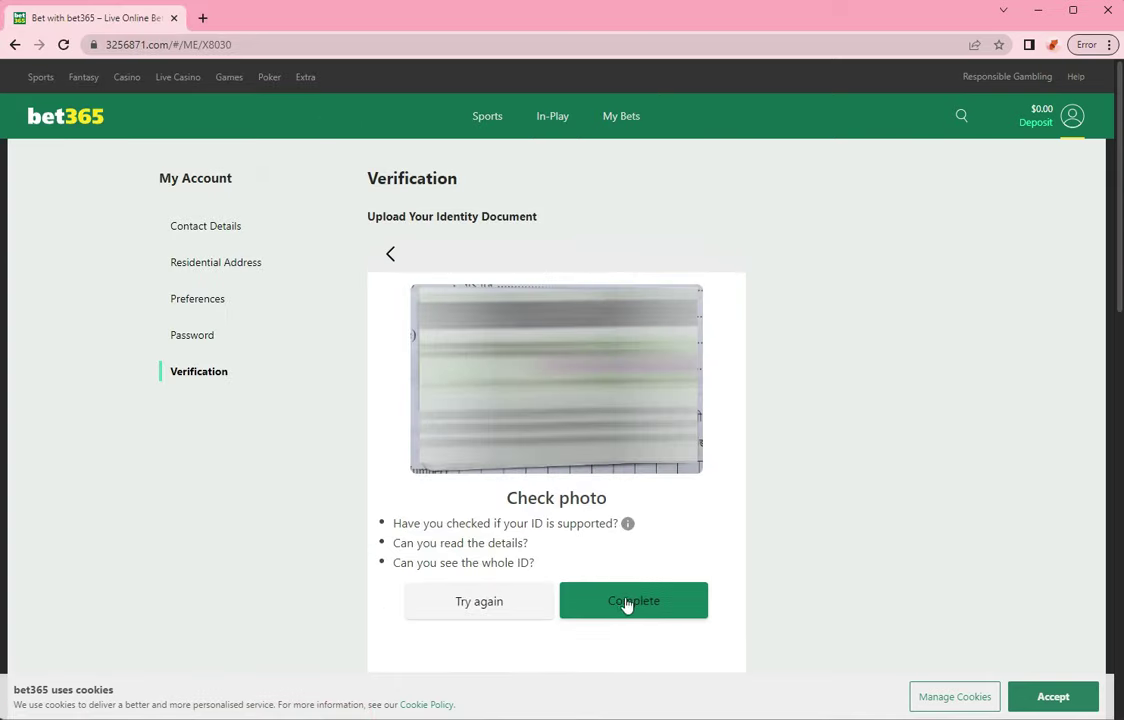
pyautogui.click(630, 601)
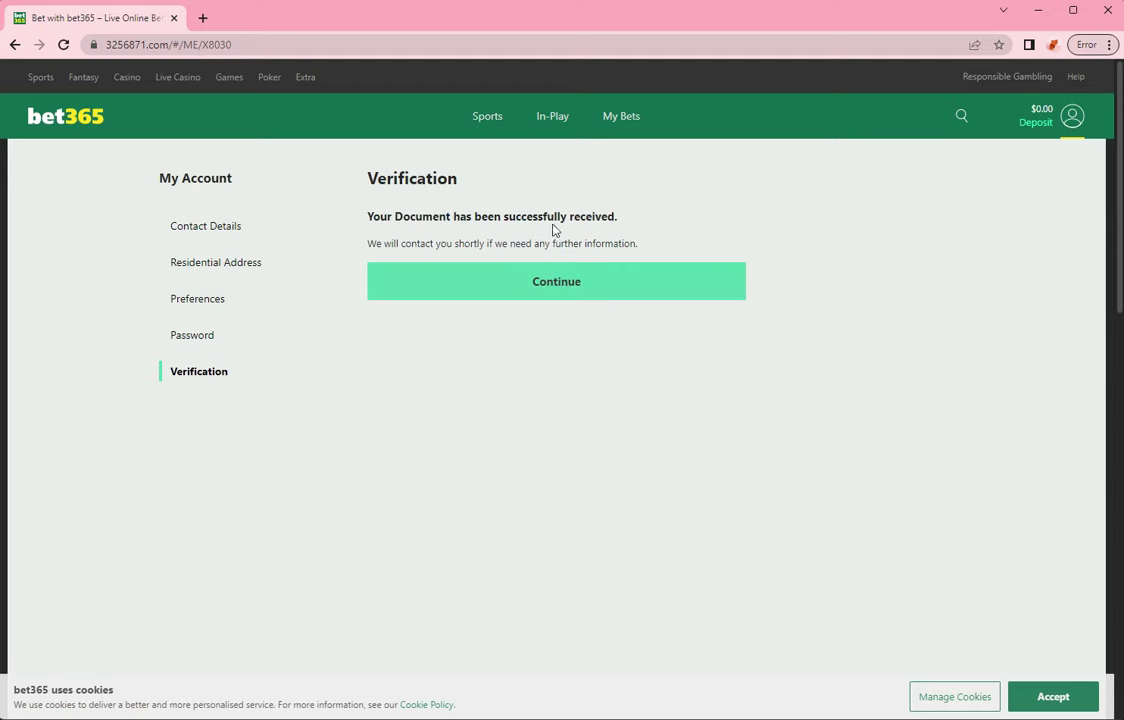
pyautogui.click(577, 283)
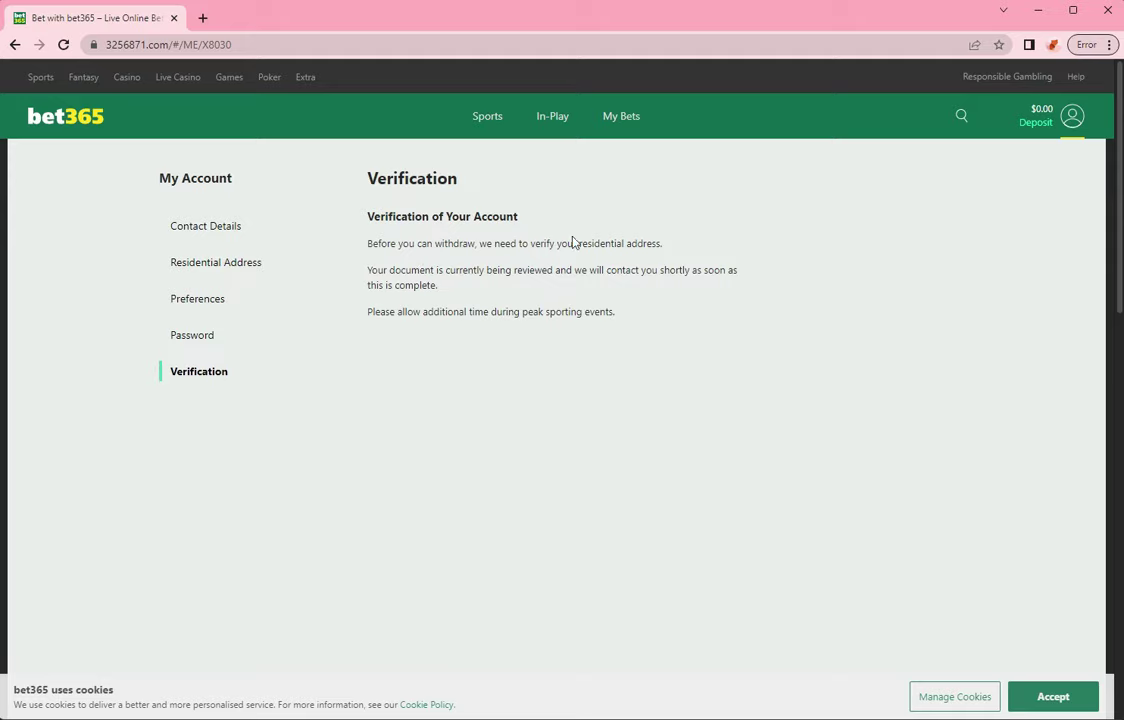
# Go back to the bet365 Sports home page from the top navigation bar.
pyautogui.click(78, 108)
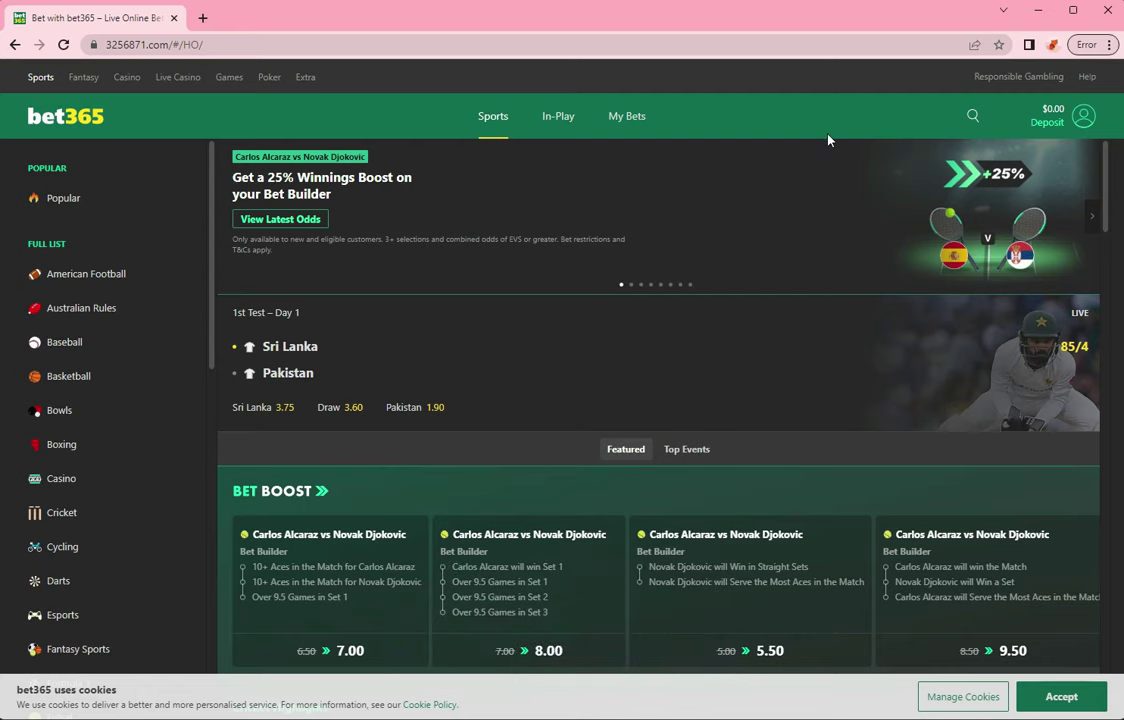
pyautogui.click(1083, 117)
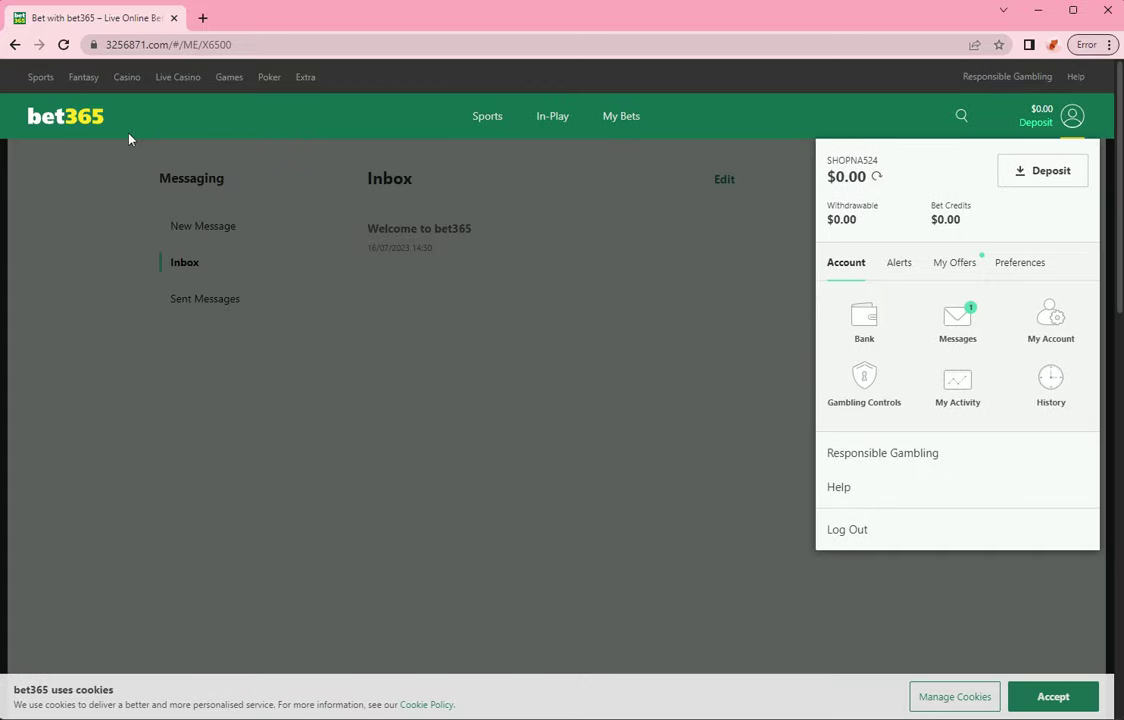
pyautogui.click(138, 120)
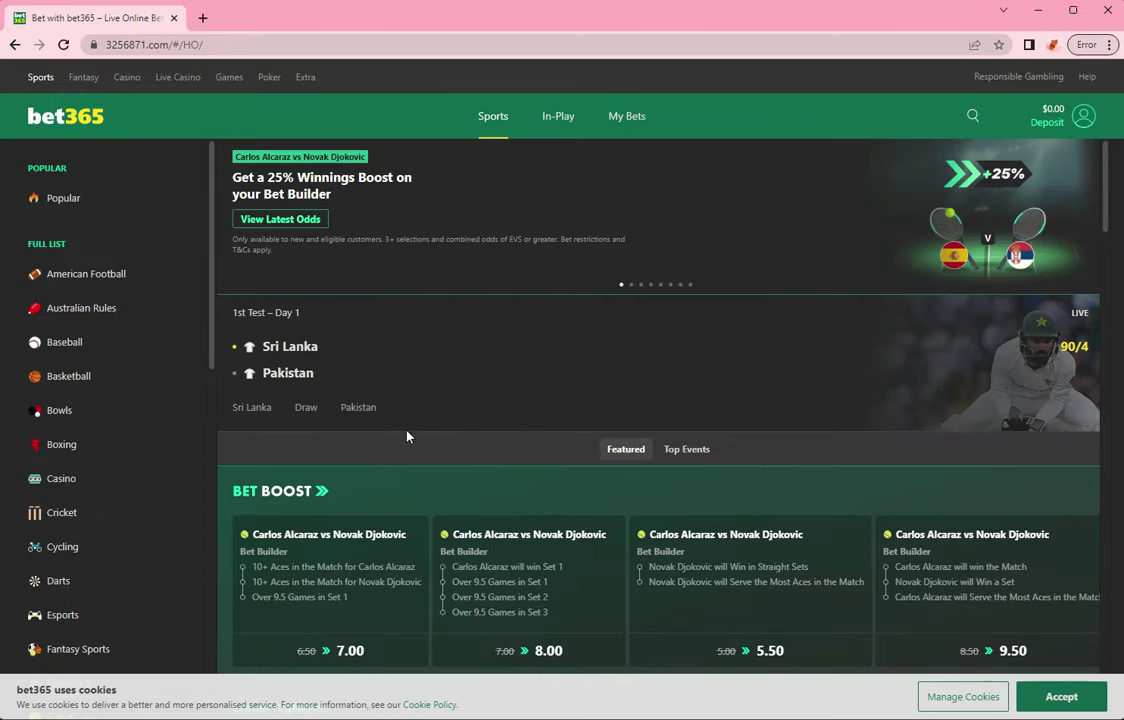
pyautogui.scroll(-4, 507, 474)
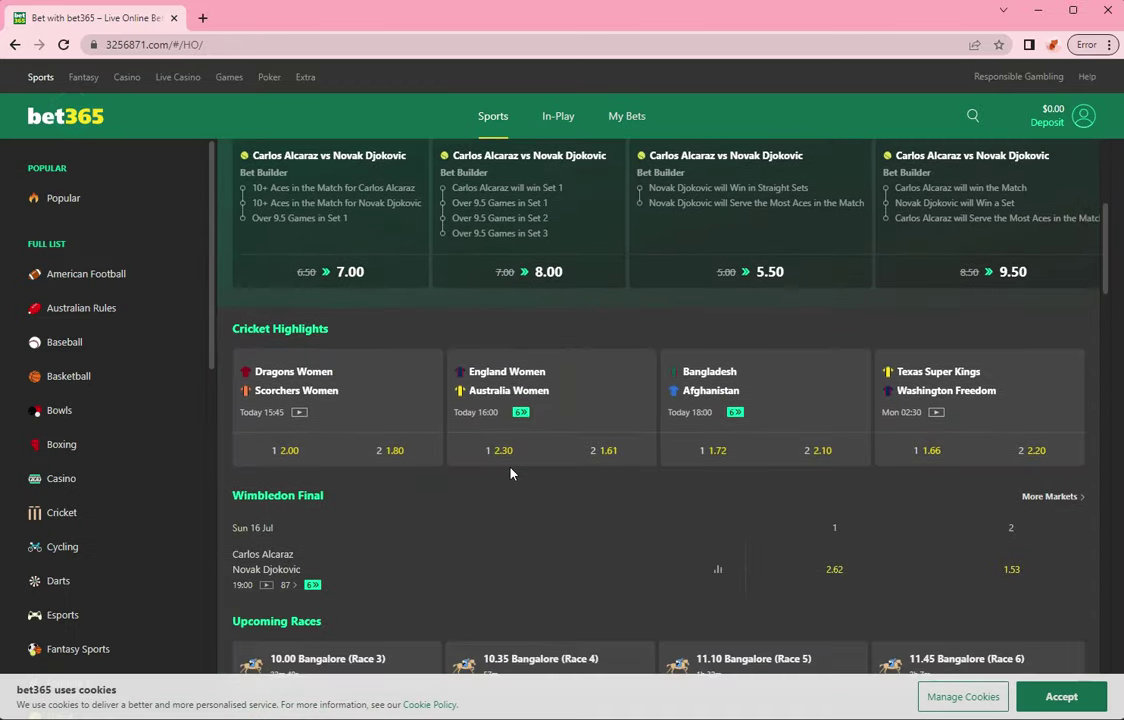
pyautogui.scroll(4, 510, 474)
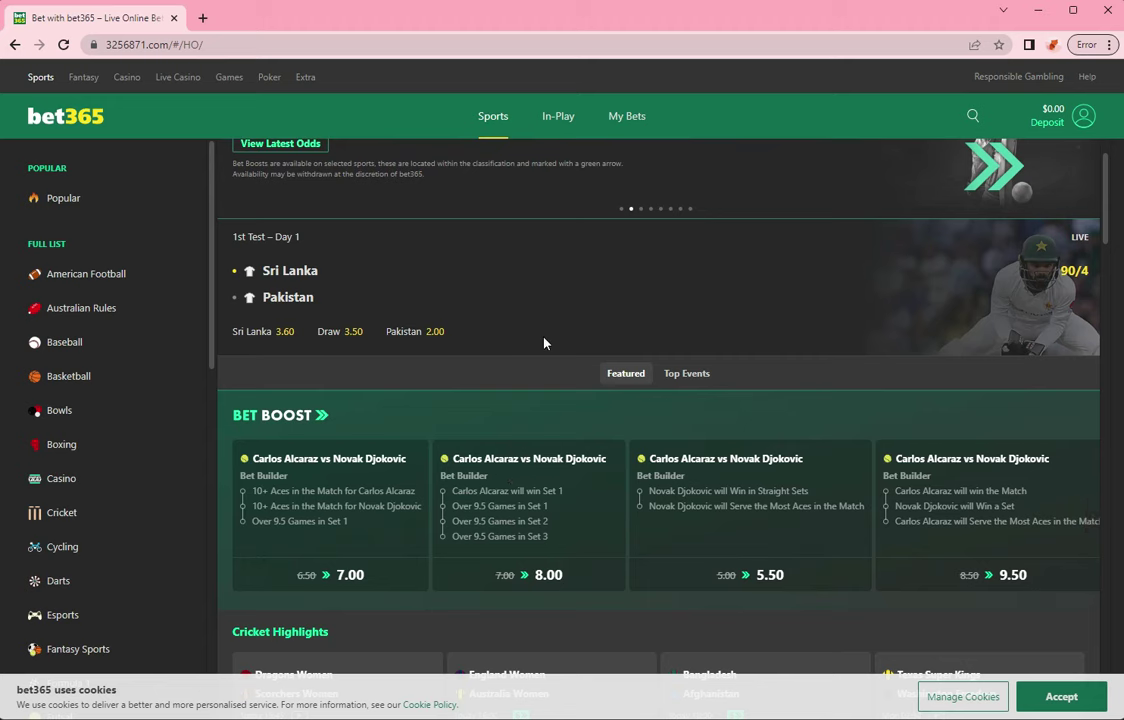
pyautogui.scroll(-6, 617, 401)
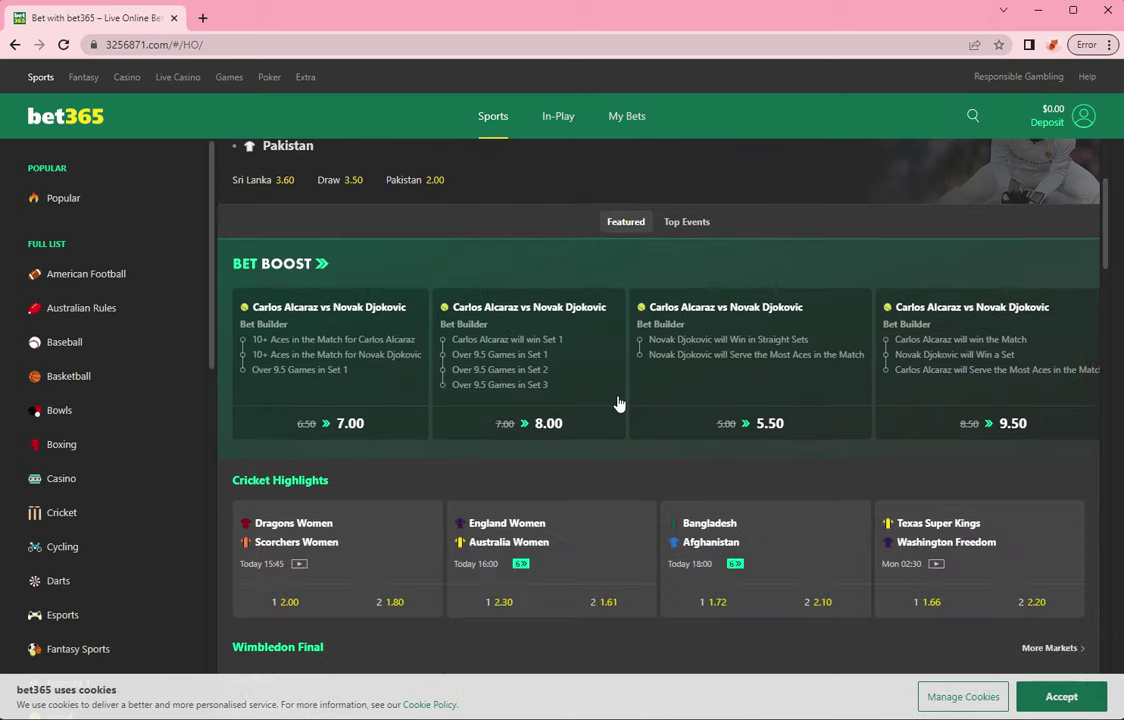
pyautogui.scroll(5, 617, 395)
pyautogui.scroll(2, 620, 395)
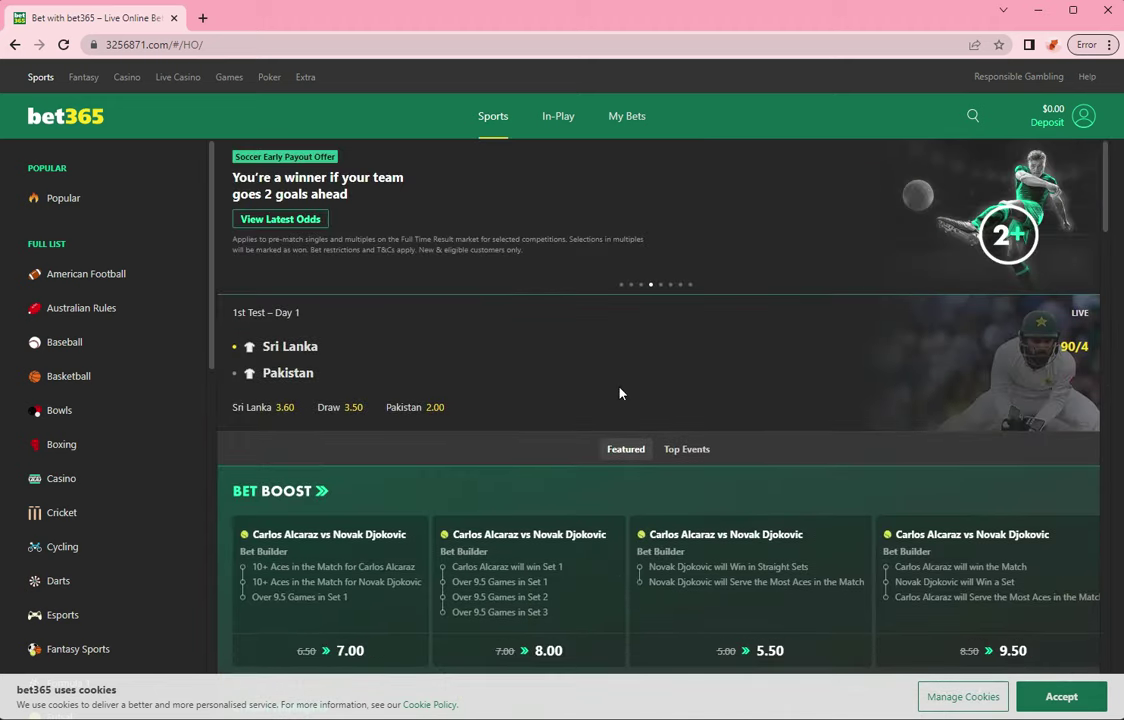